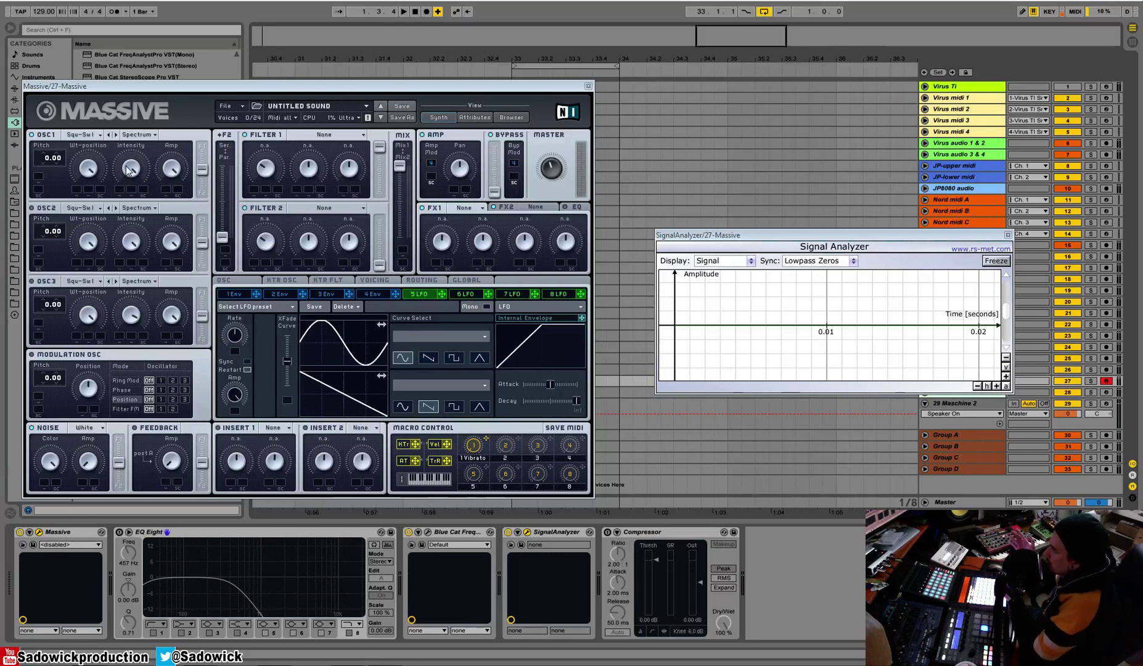
# Step: Check OSC1's mode list and leave the oscillator in Spectrum mode
pyautogui.click(139, 135)
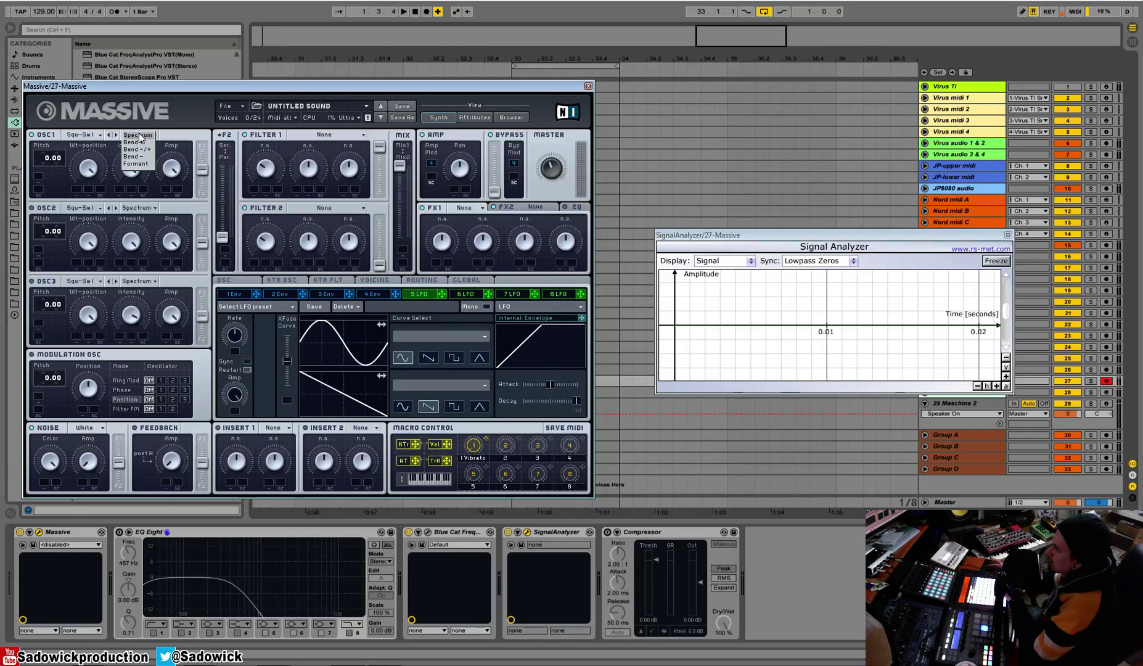
pyautogui.click(178, 114)
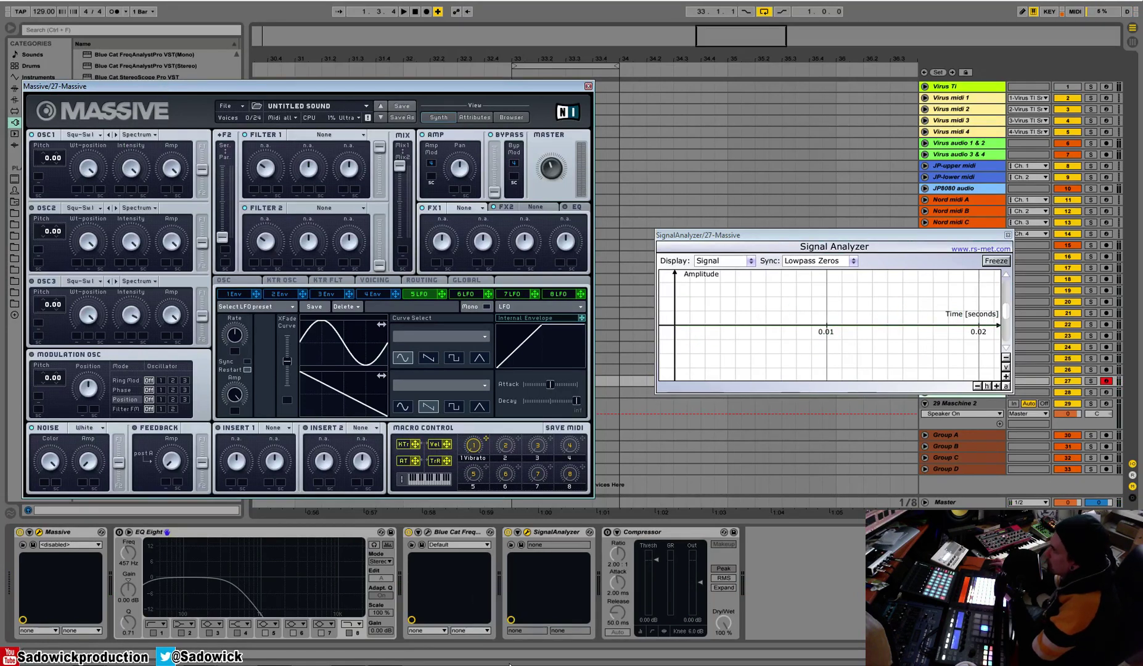
# Step: Stack the Signal Analyzer window above the FreqAnalyst window on the right
pyautogui.click(428, 534)
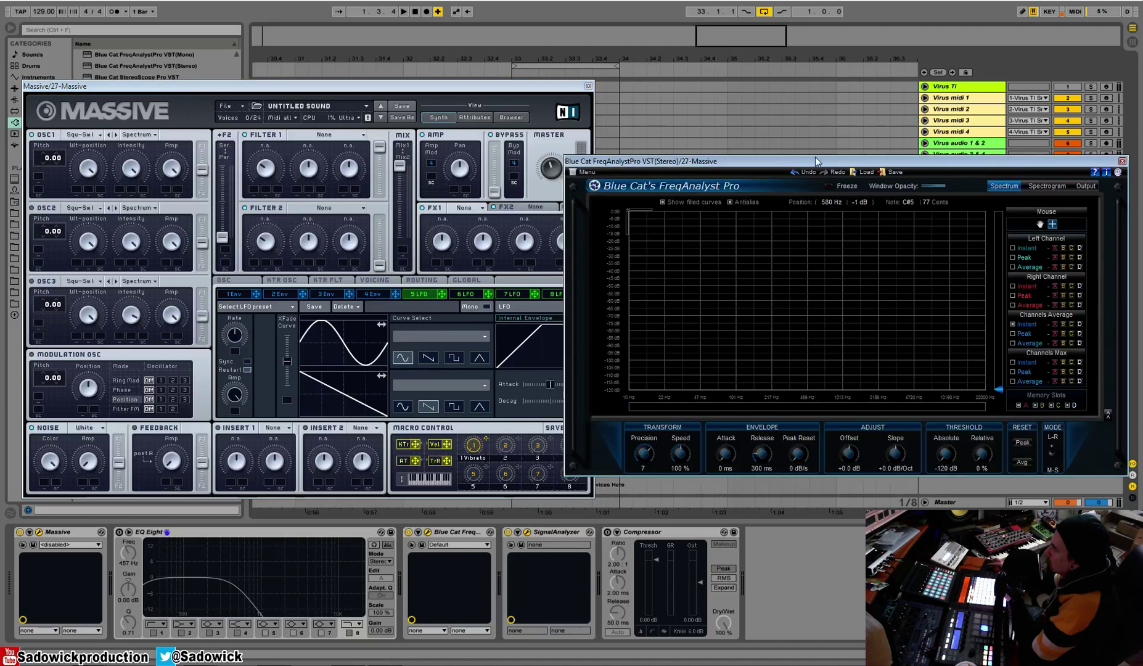
pyautogui.moveTo(815, 157); pyautogui.dragTo(814, 278)
pyautogui.moveTo(814, 231); pyautogui.dragTo(806, 44)
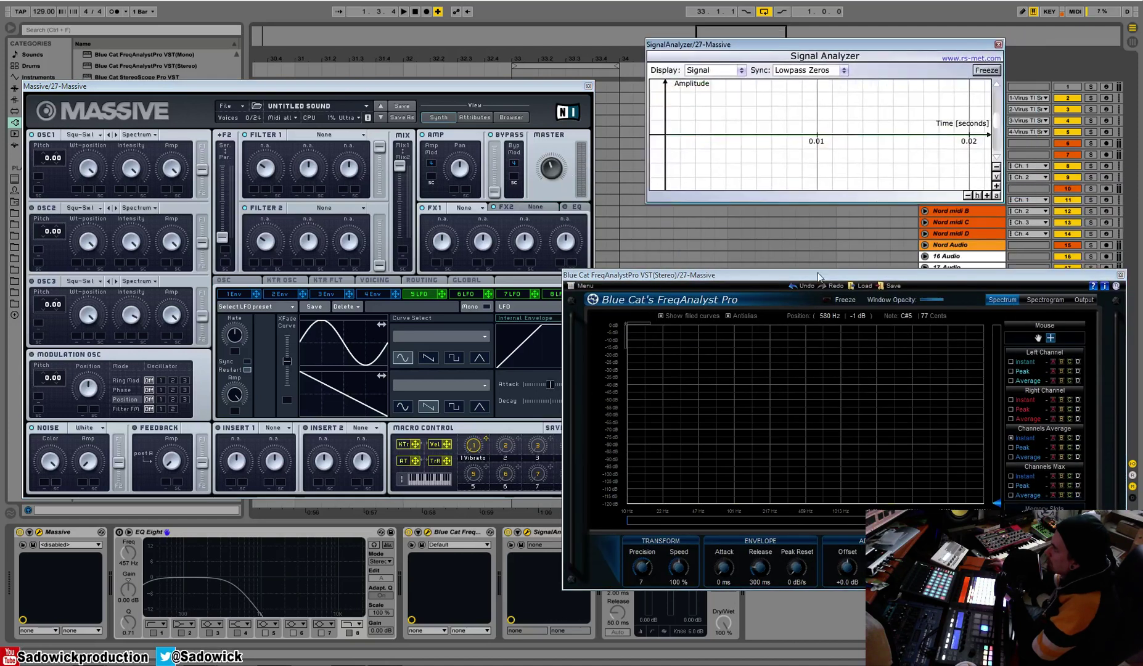
pyautogui.moveTo(842, 274); pyautogui.dragTo(834, 233)
# Step: Bring Massive to the front and switch OSC1 to Bend -/+ mode
pyautogui.click(375, 87)
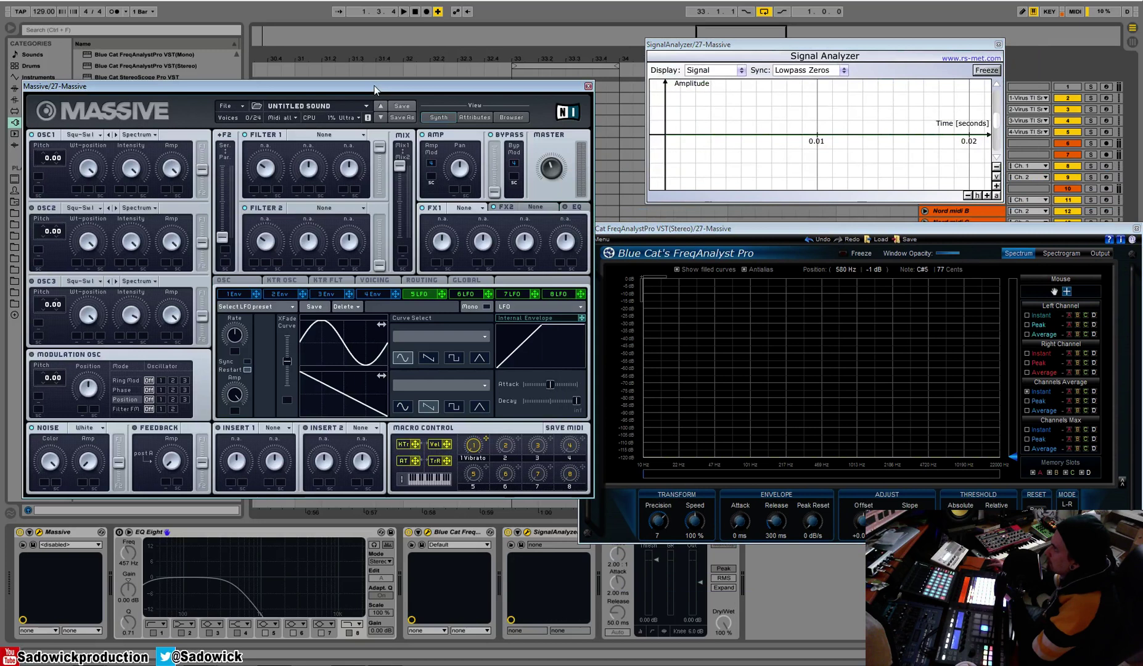
pyautogui.click(151, 135)
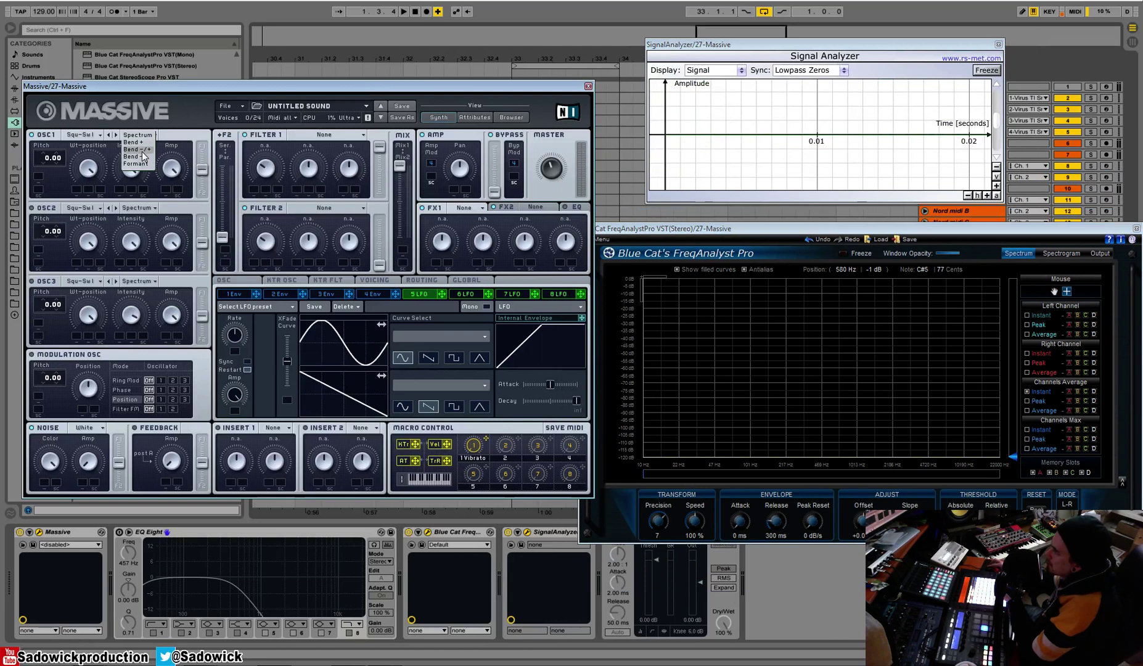
pyautogui.click(141, 150)
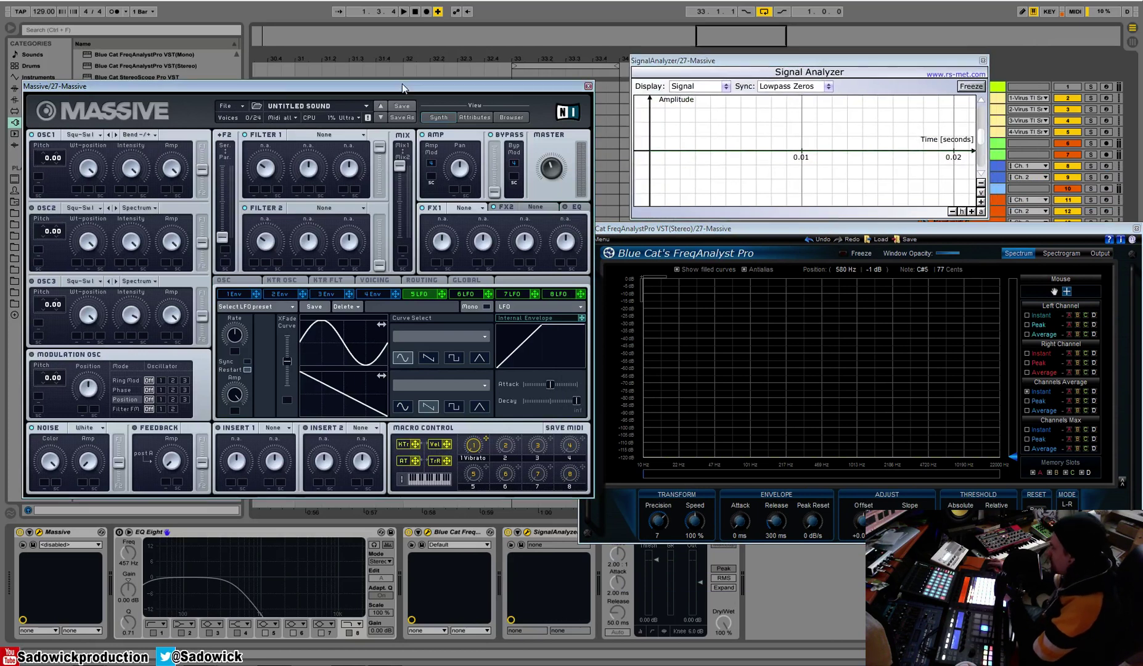
# Step: Load the Sin-Square wavetable into OSC1, try Spectrum mode, then set Bend+ mode
pyautogui.click(98, 134)
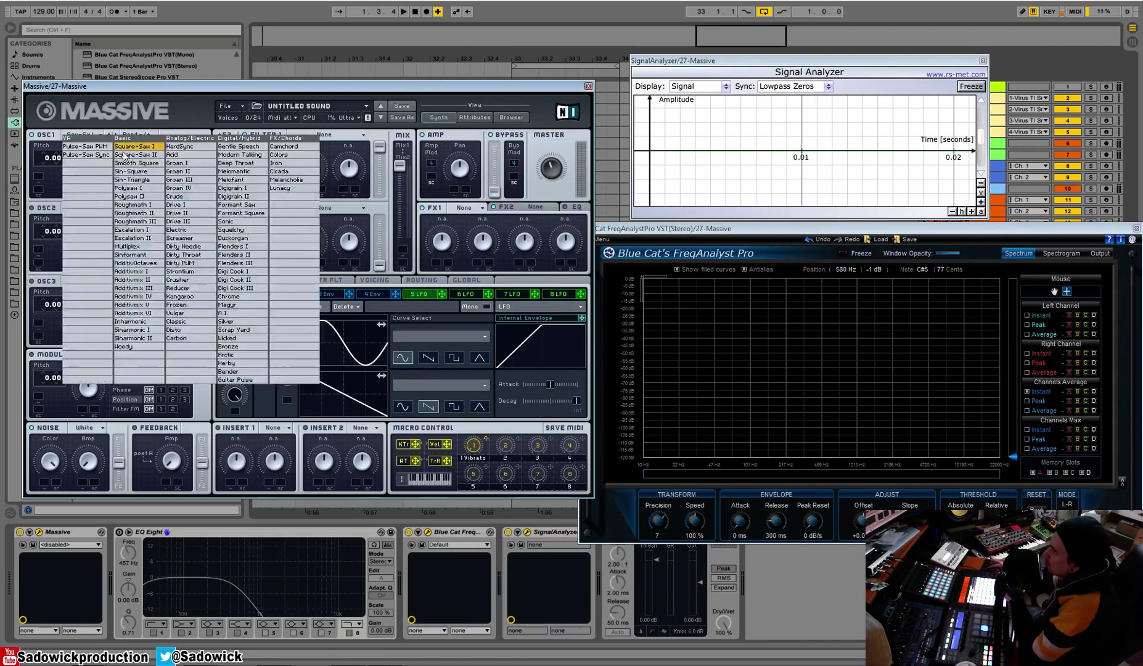
pyautogui.click(132, 171)
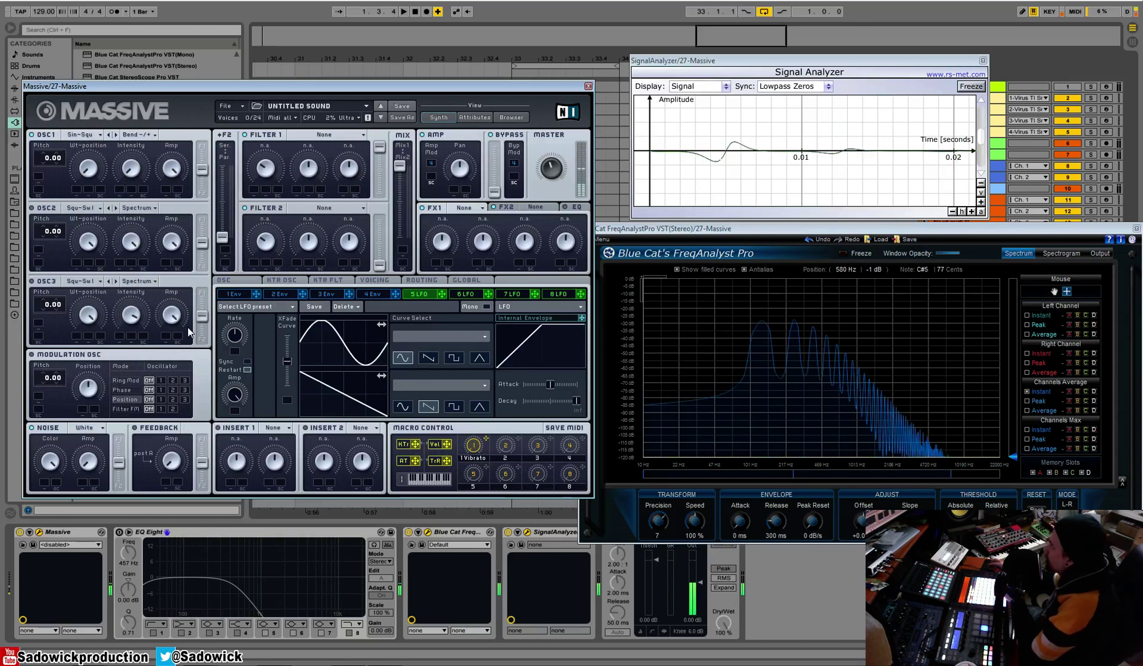
pyautogui.click(137, 134)
pyautogui.click(131, 139)
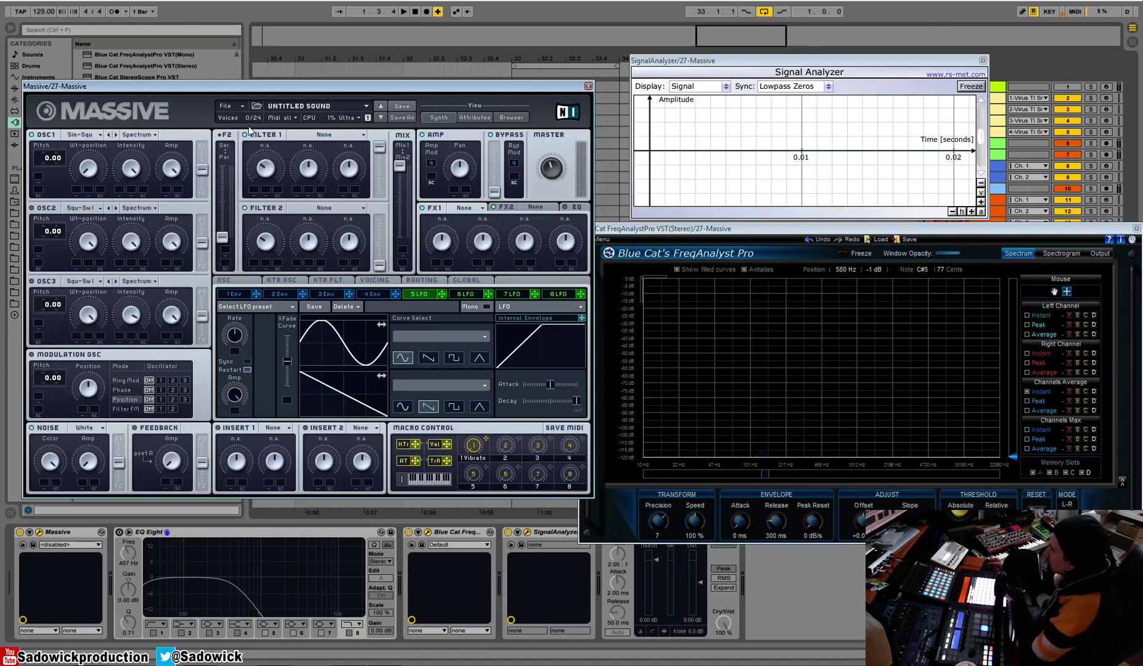
pyautogui.click(139, 133)
pyautogui.click(159, 154)
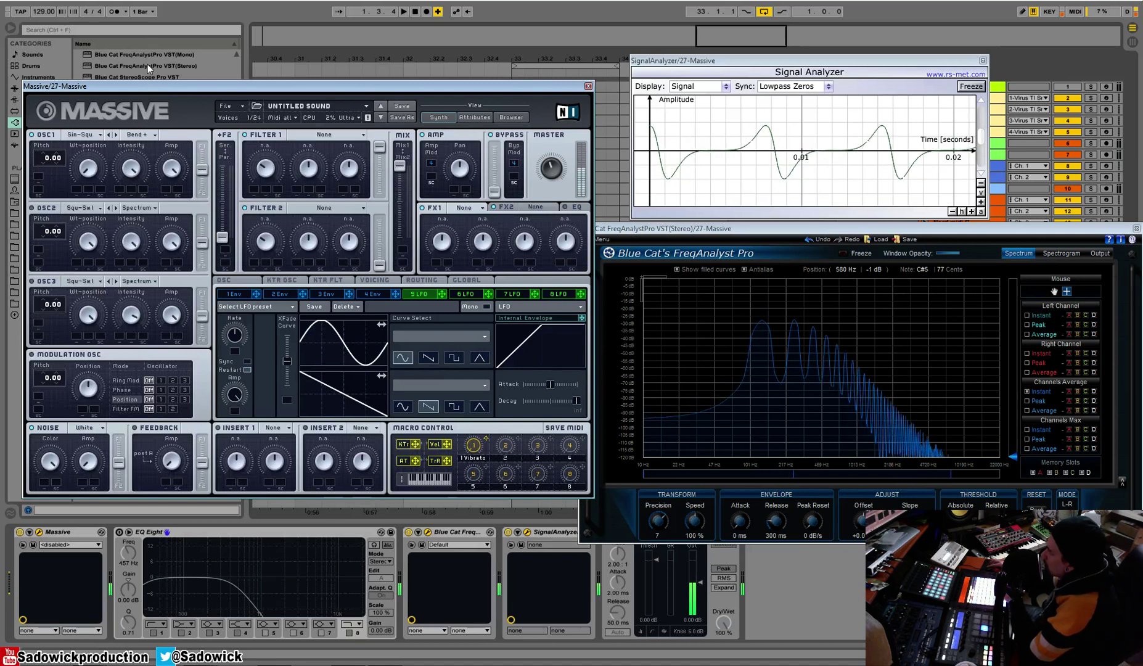
# Step: Set OSC1 to Bend -/+ and lower its Intensity until the wave is a pure sine
pyautogui.click(137, 134)
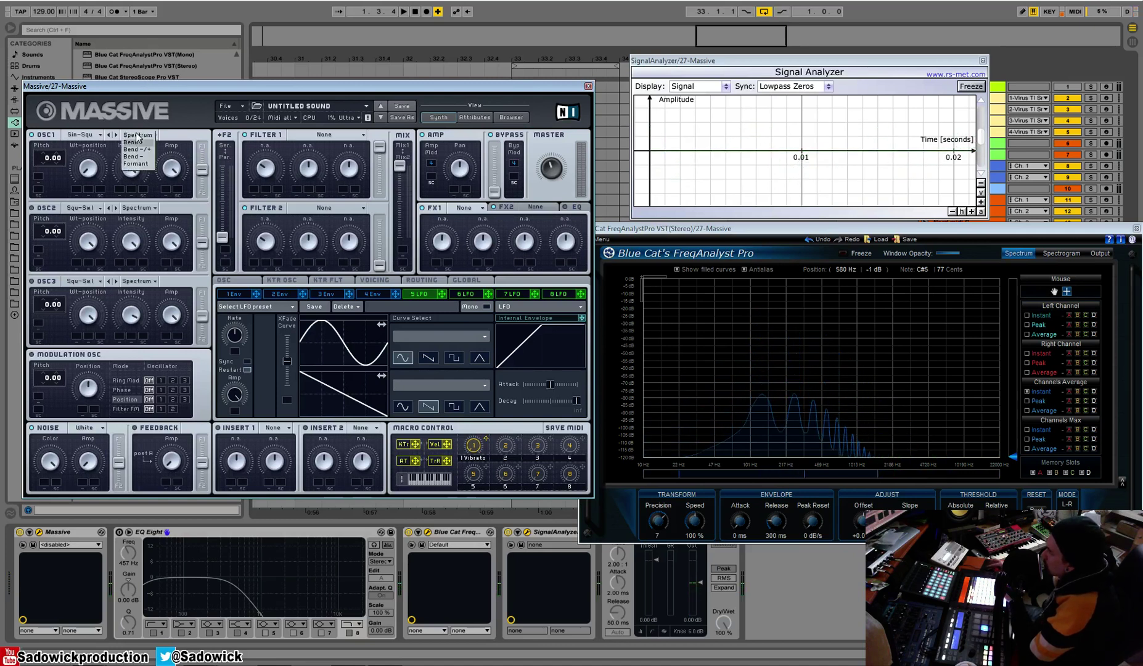
pyautogui.click(136, 149)
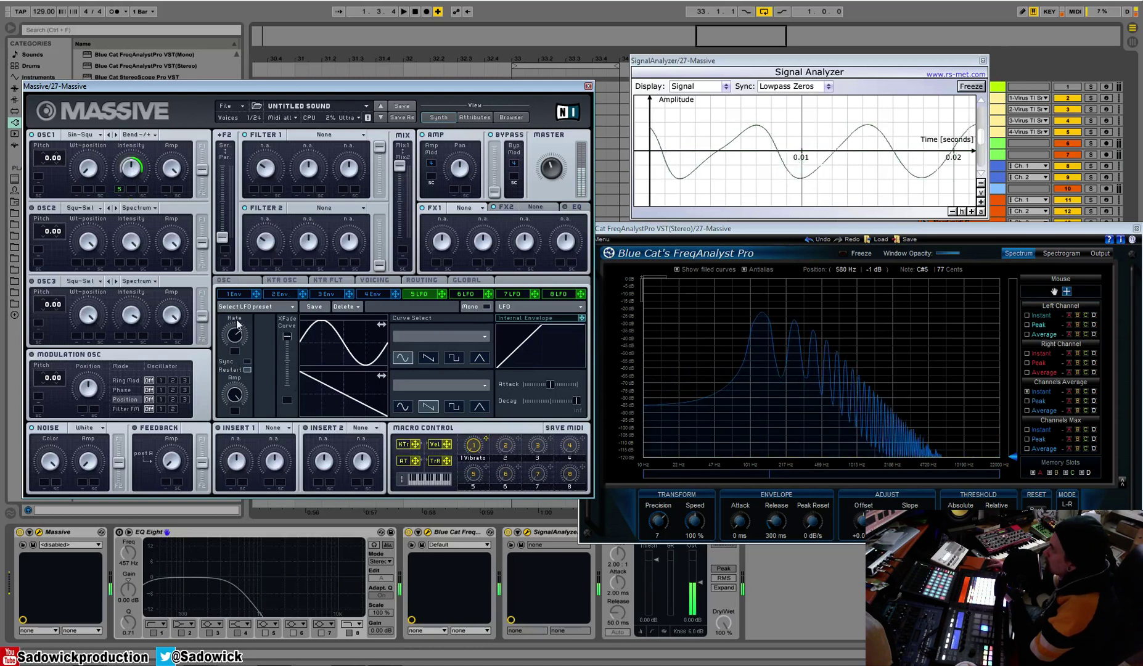
pyautogui.moveTo(122, 186)
pyautogui.mouseDown()
pyautogui.moveTo(122, 230)
pyautogui.moveTo(130, 171)
pyautogui.mouseUp()
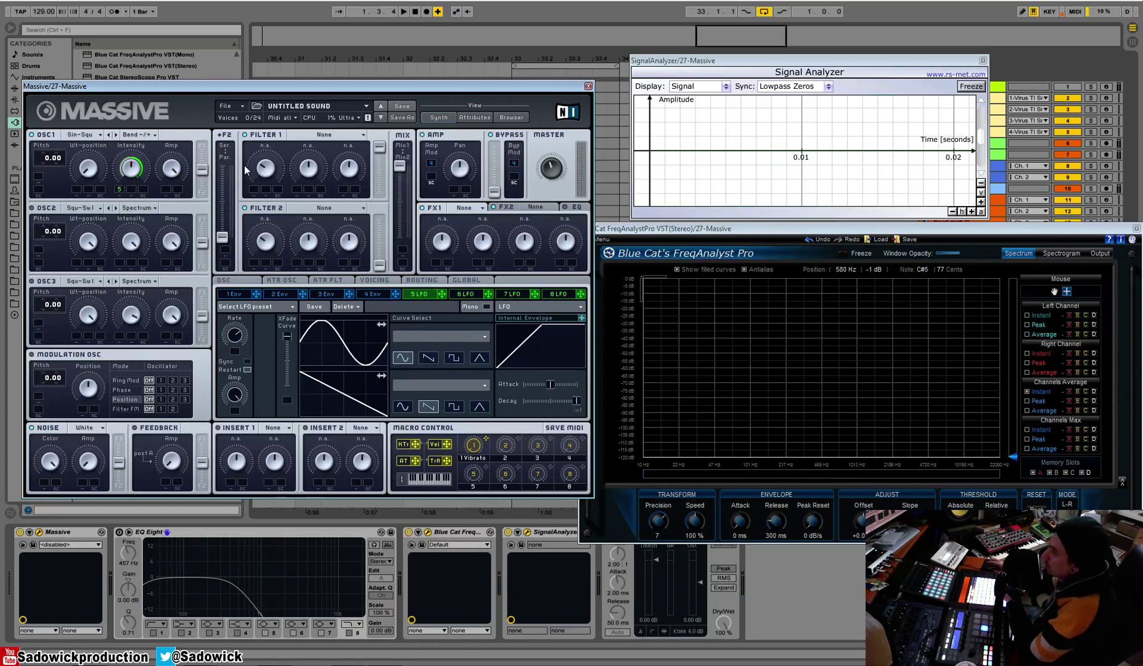
# Step: Reset Massive to a fresh default patch and load Sin-Square into OSC1
pyautogui.click(235, 106)
pyautogui.click(245, 110)
pyautogui.click(87, 135)
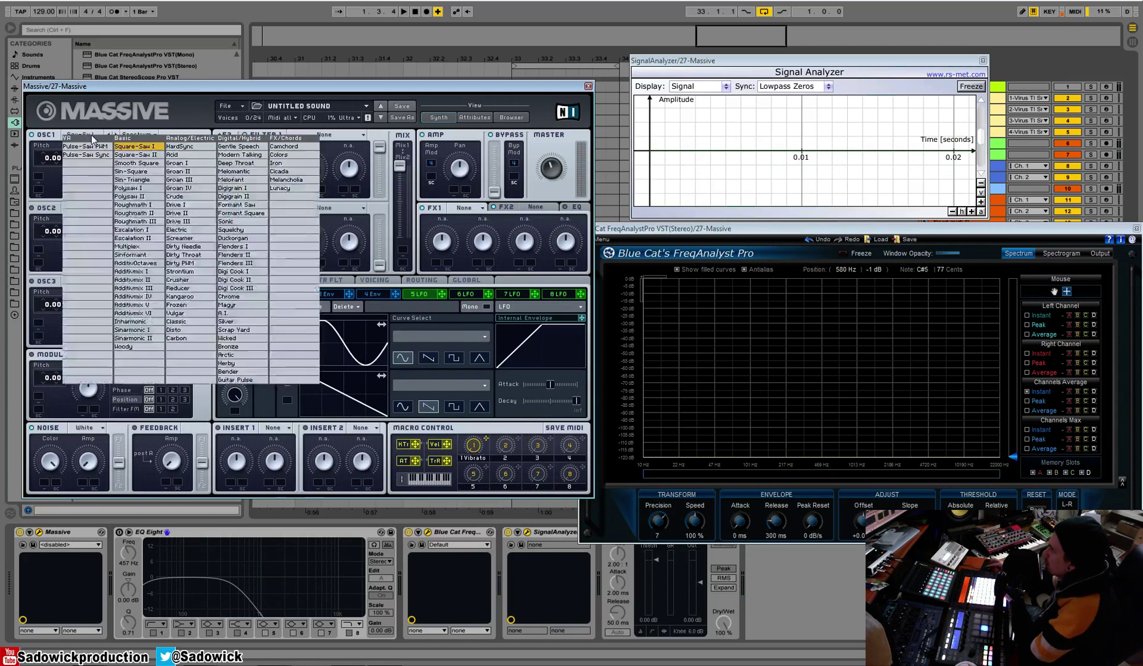
pyautogui.click(146, 177)
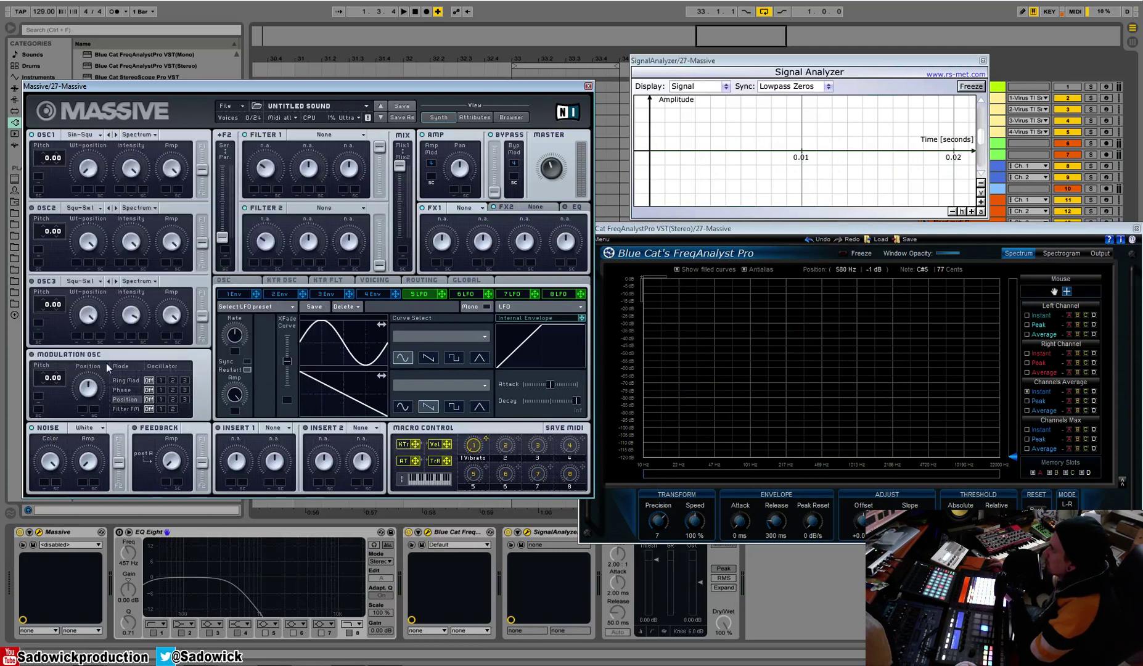
# Step: Put OSC1 in Formant mode and swap its wavetable to Needl
pyautogui.click(137, 134)
pyautogui.click(133, 163)
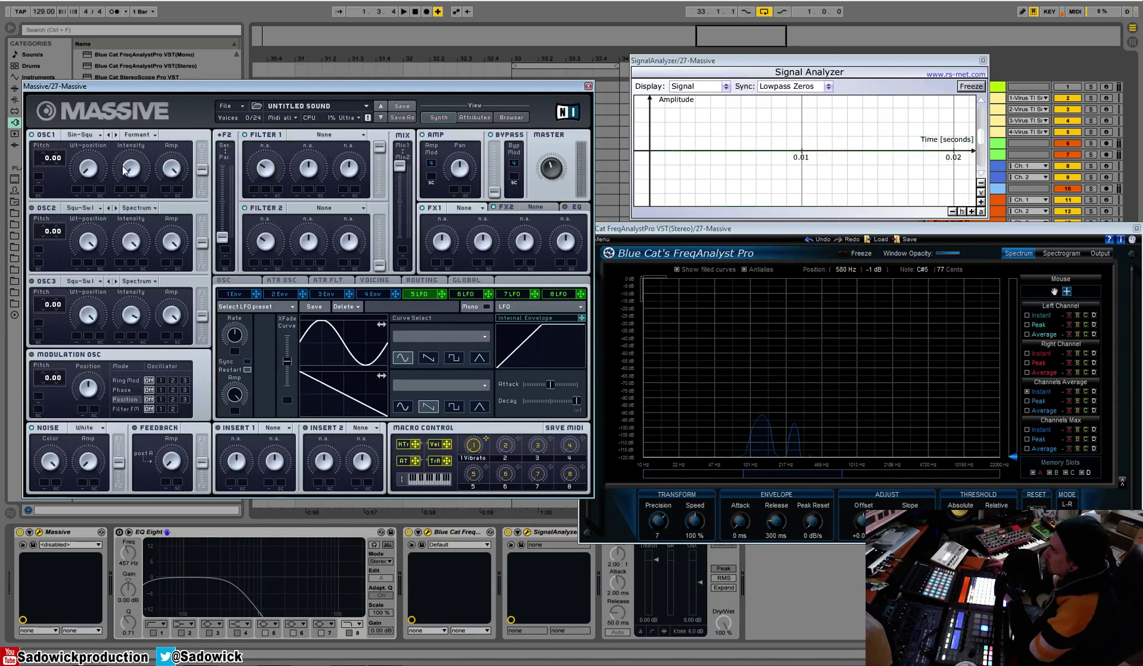
pyautogui.click(98, 135)
pyautogui.click(209, 249)
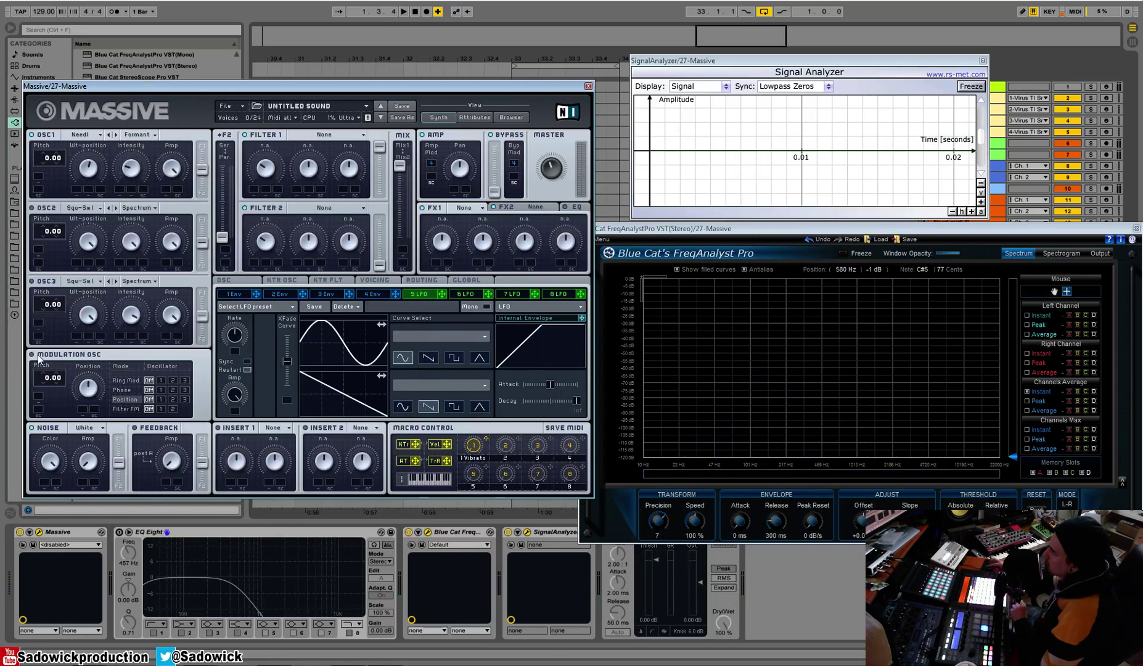
# Step: Route the Modulation OSC Phase to oscillator 1 and load Flanders I into OSC1
pyautogui.click(160, 389)
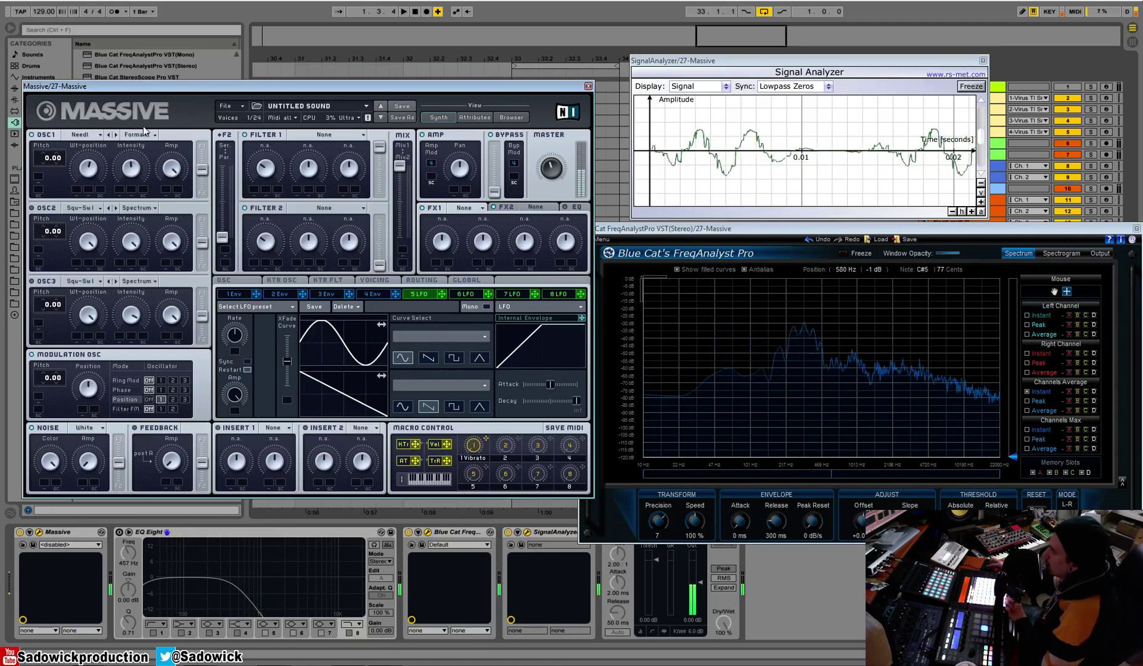
pyautogui.click(82, 140)
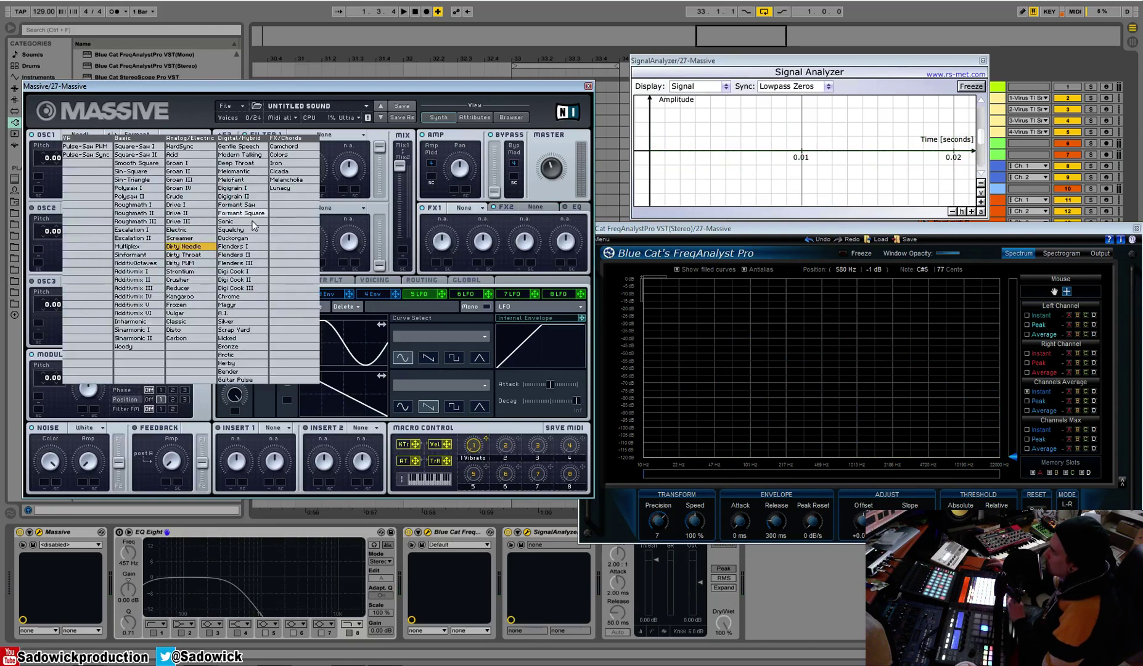
pyautogui.click(239, 251)
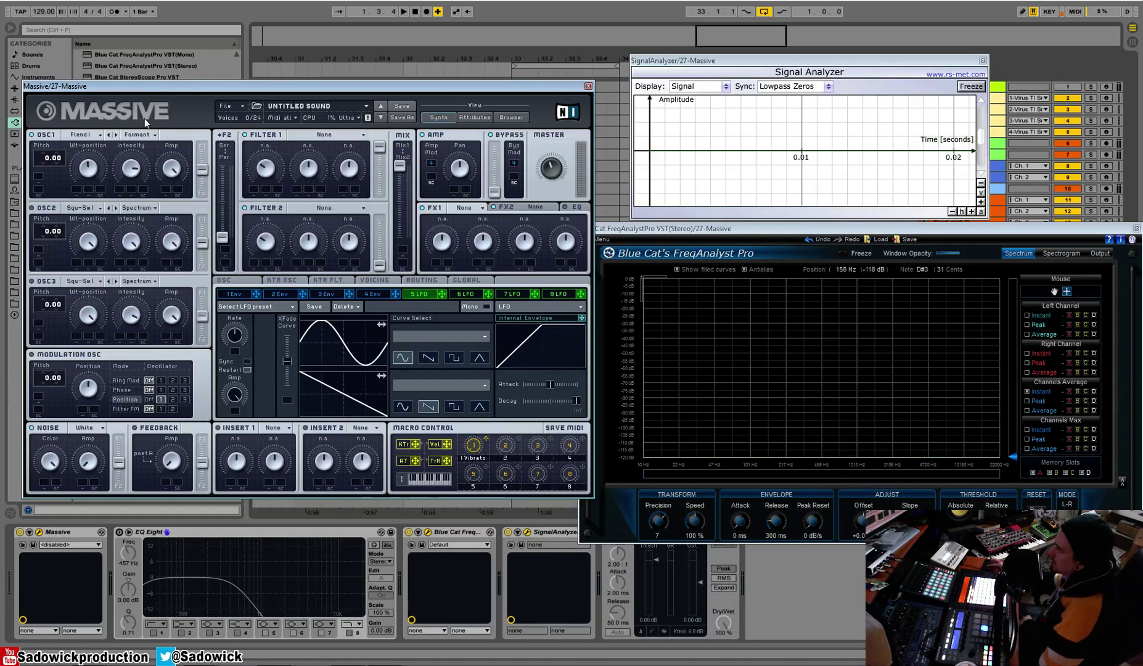
pyautogui.click(141, 136)
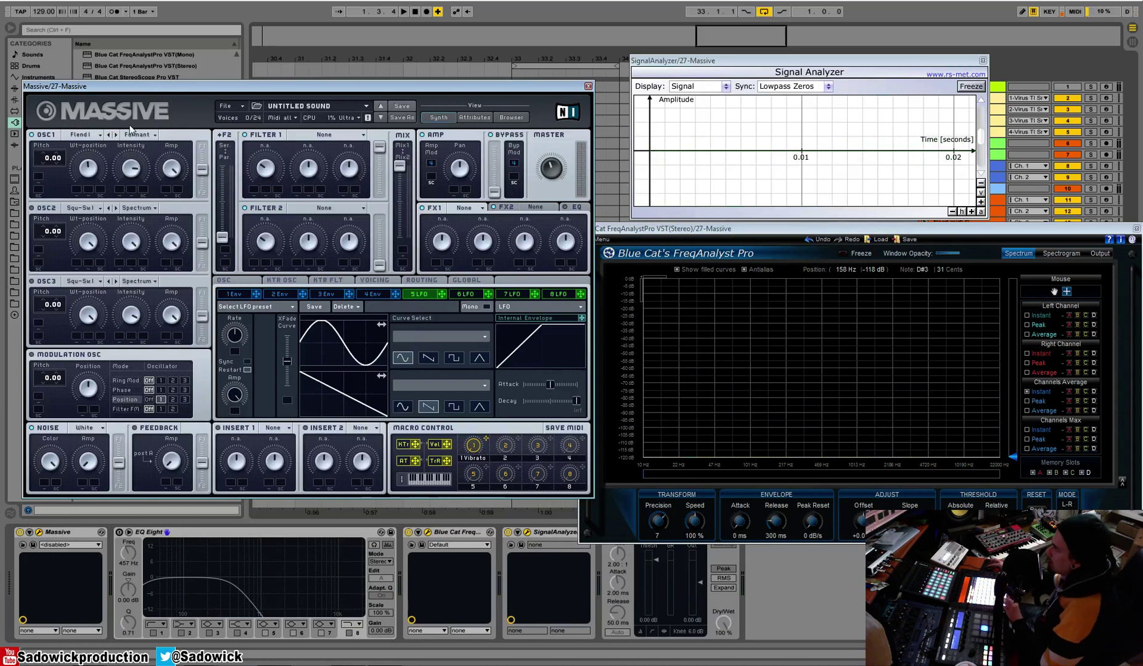
pyautogui.click(129, 134)
pyautogui.click(143, 135)
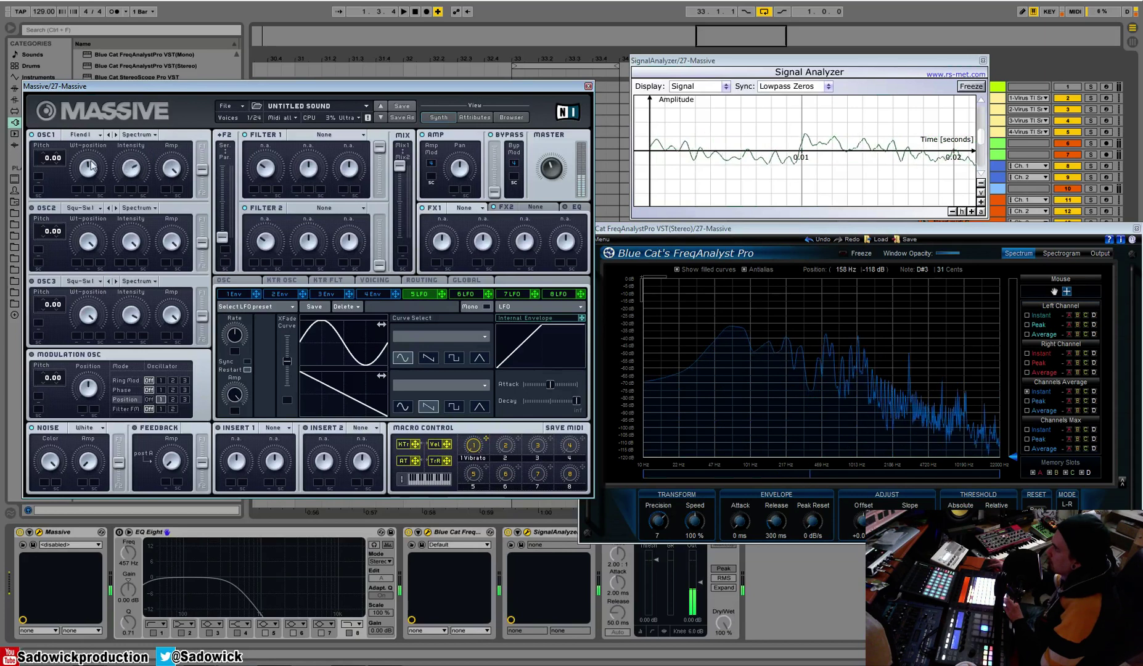
pyautogui.click(136, 135)
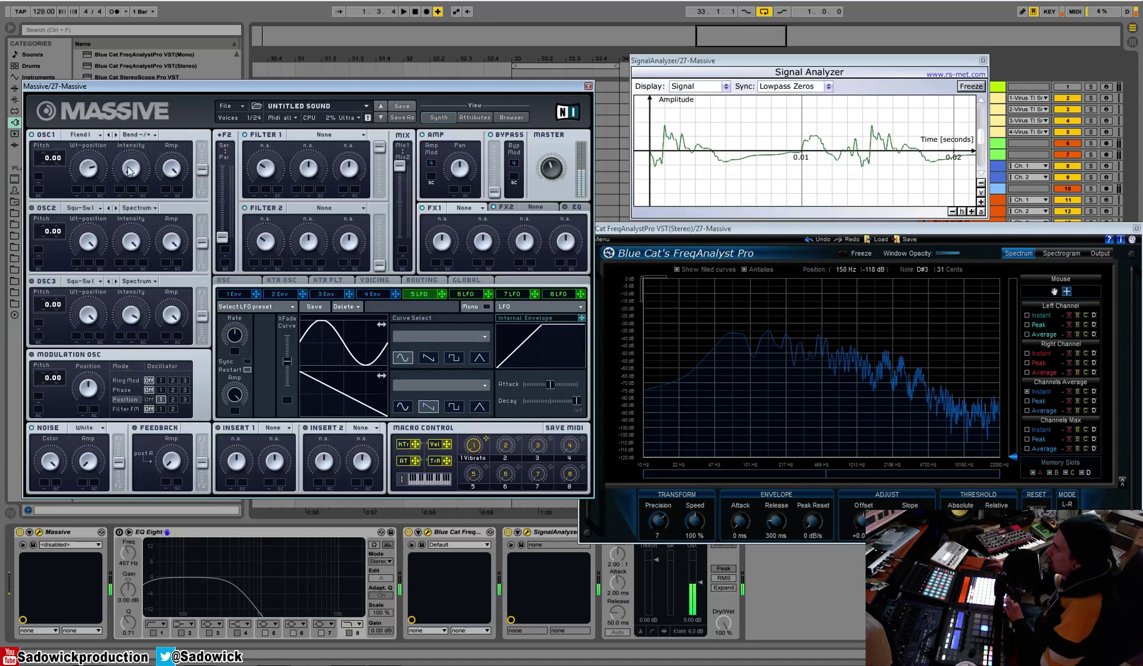
pyautogui.click(148, 135)
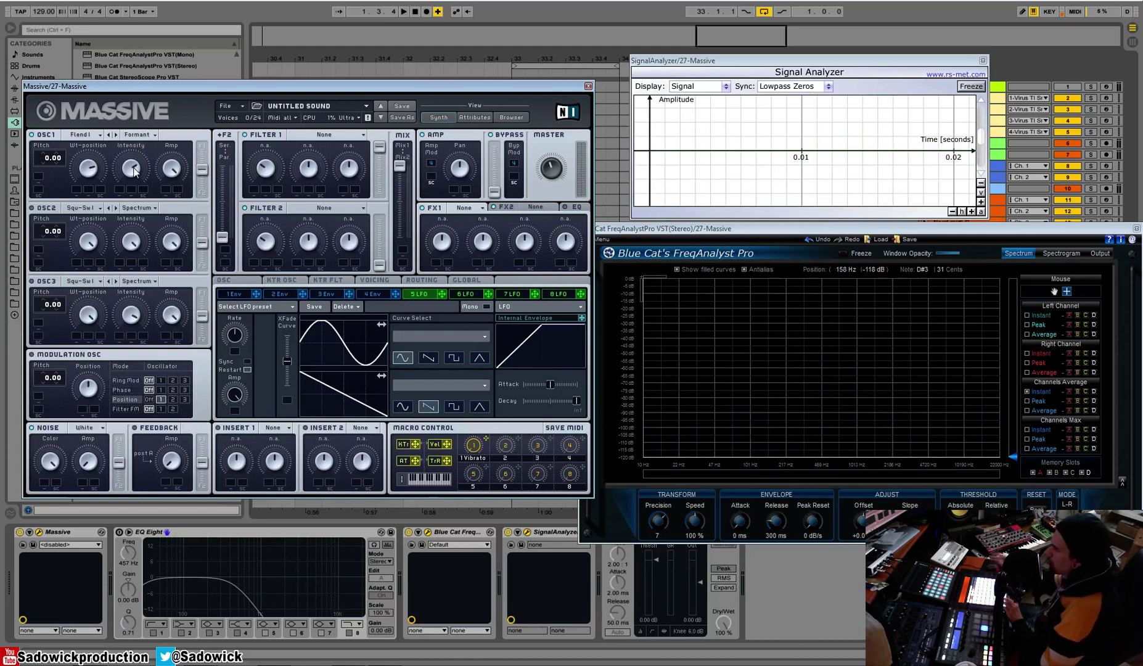